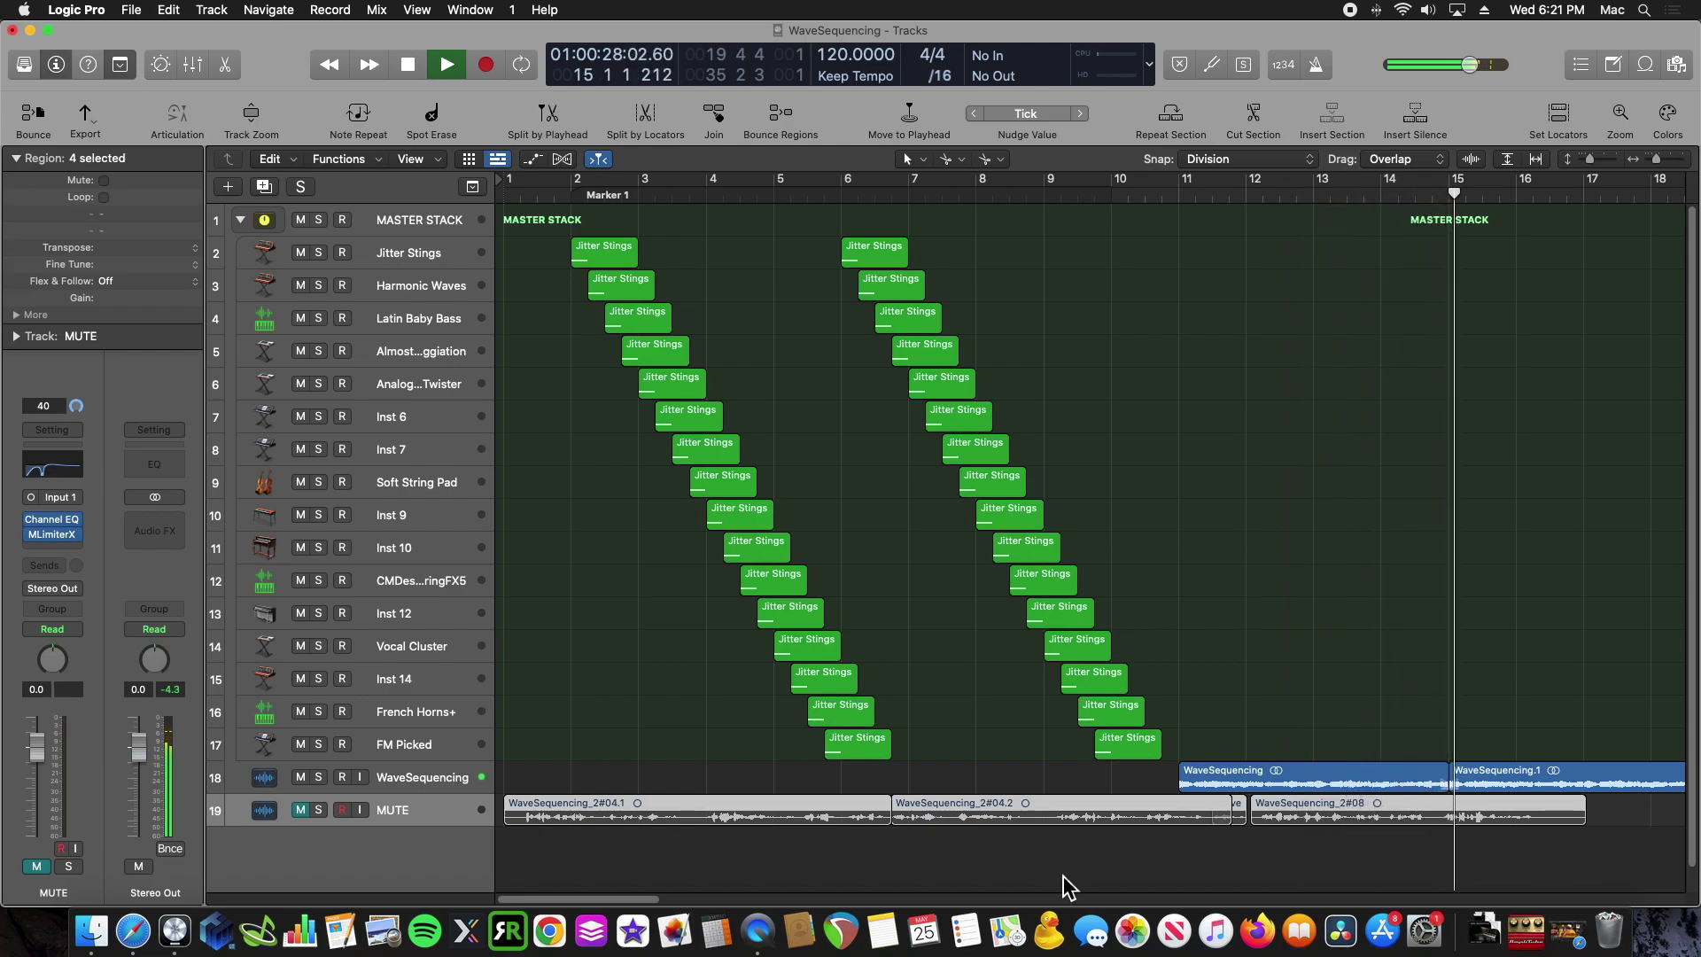
# - Play the Jitter Stings cascade from bar 2, then stop and resume playback at bar 11
pyautogui.click(556, 187)
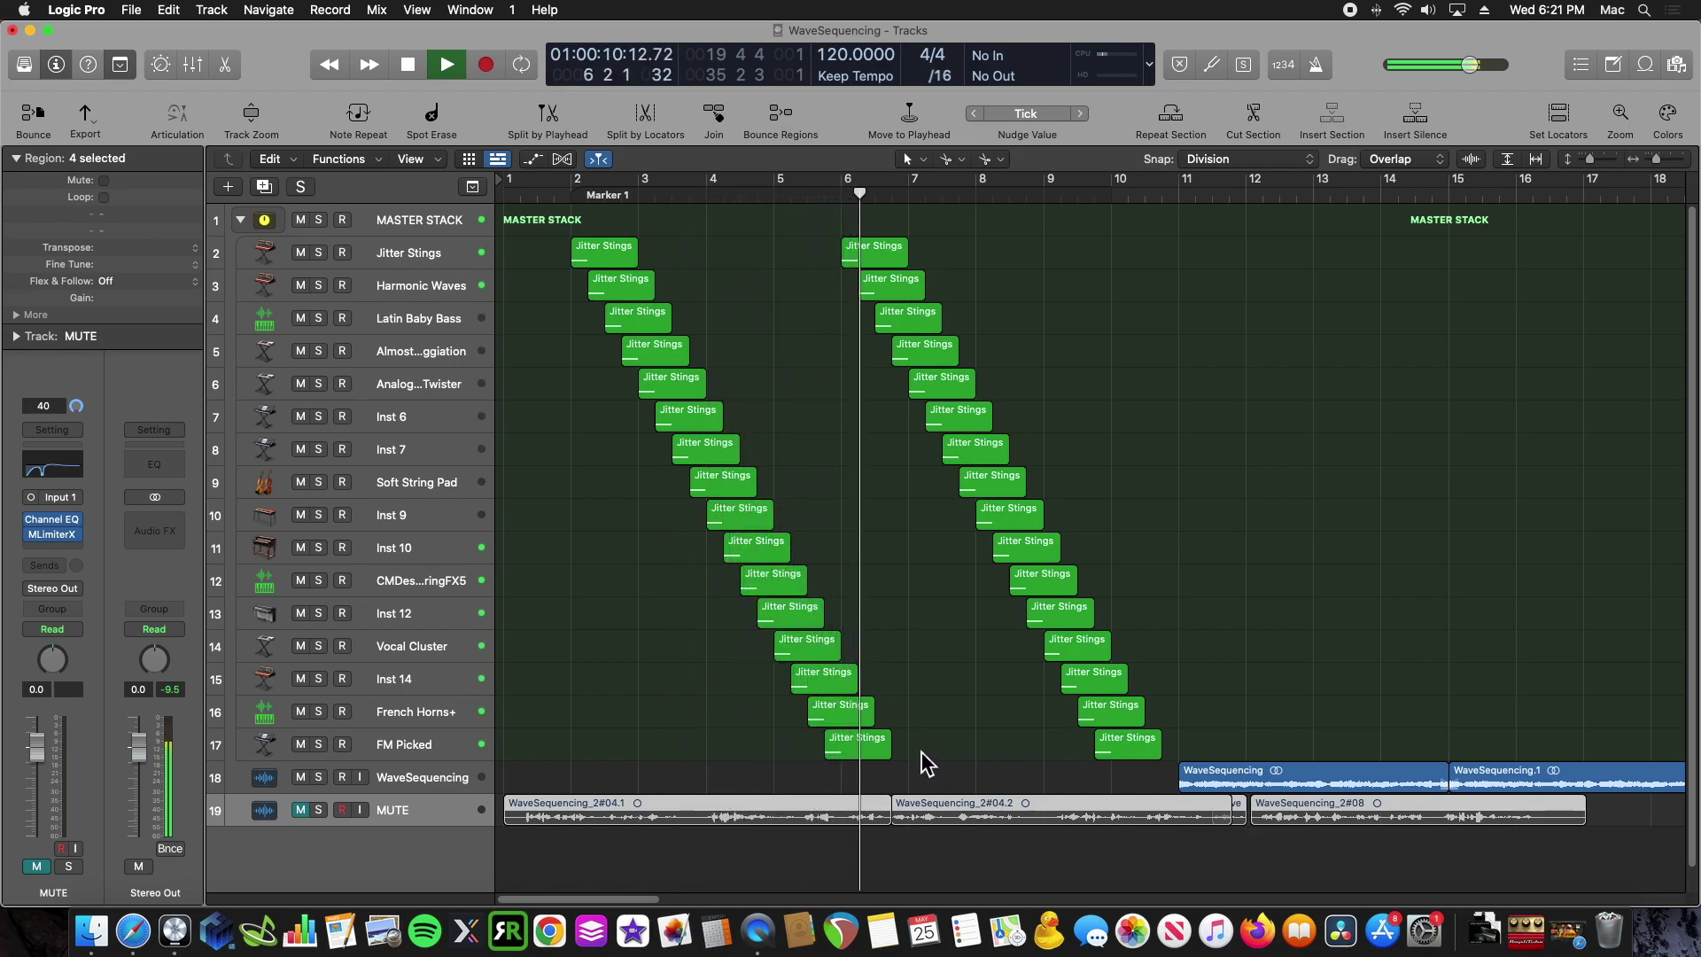
pyautogui.press('space')
pyautogui.click(1165, 206)
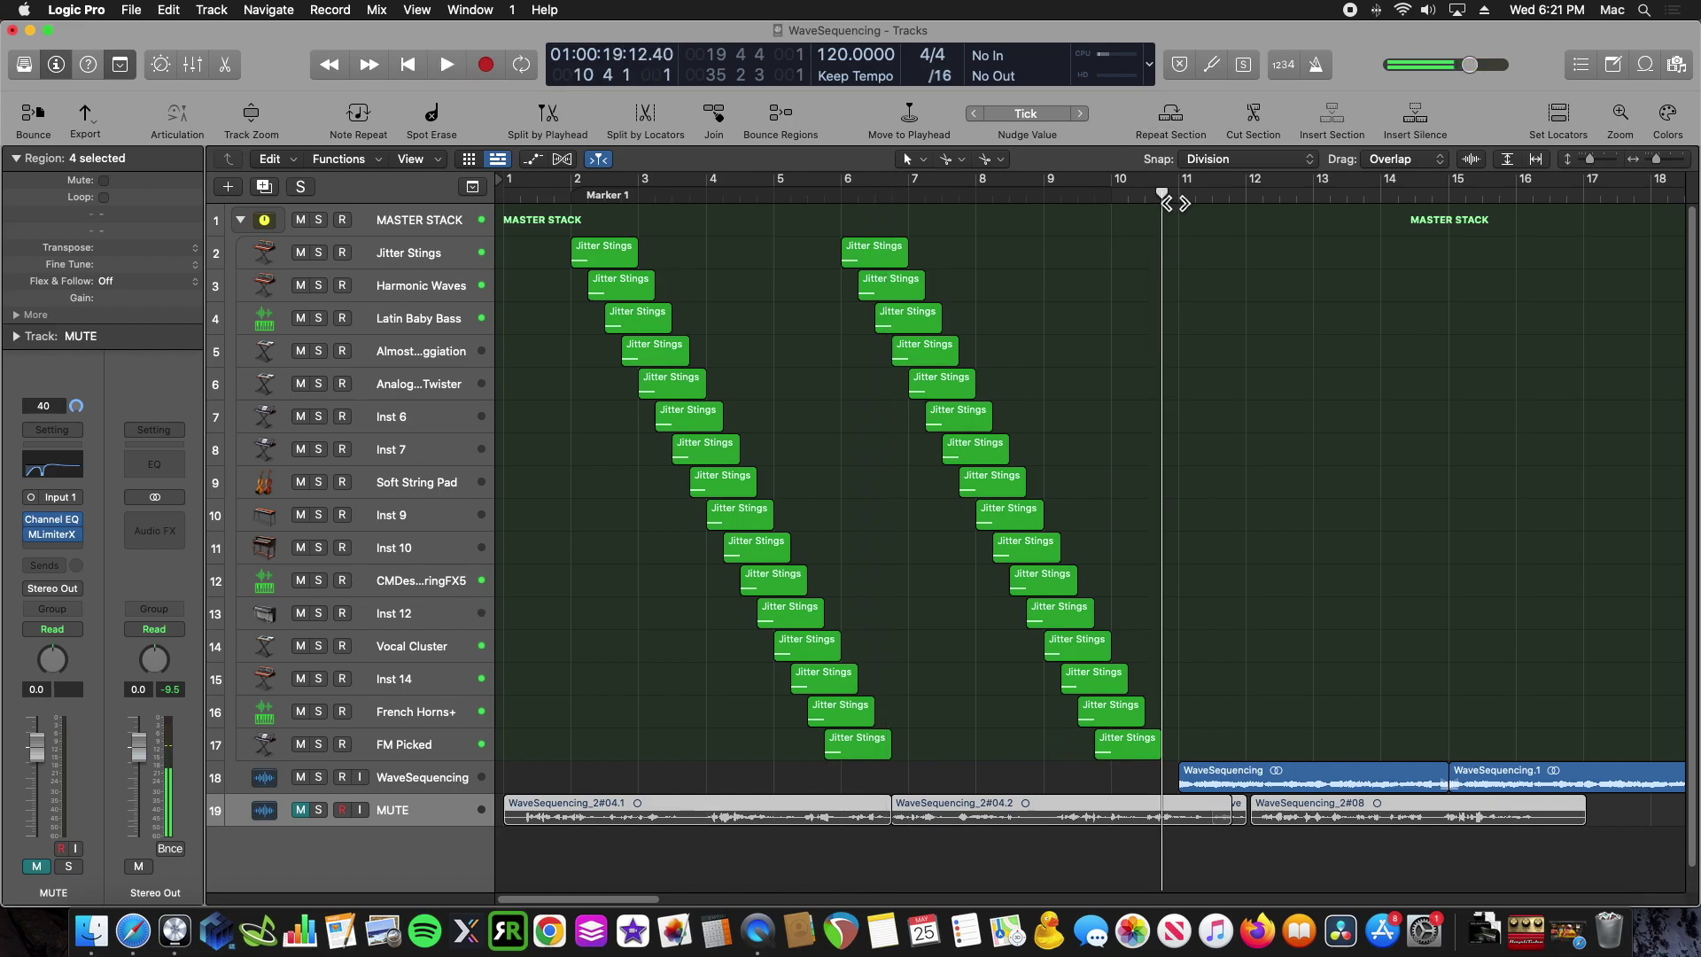
pyautogui.press('space')
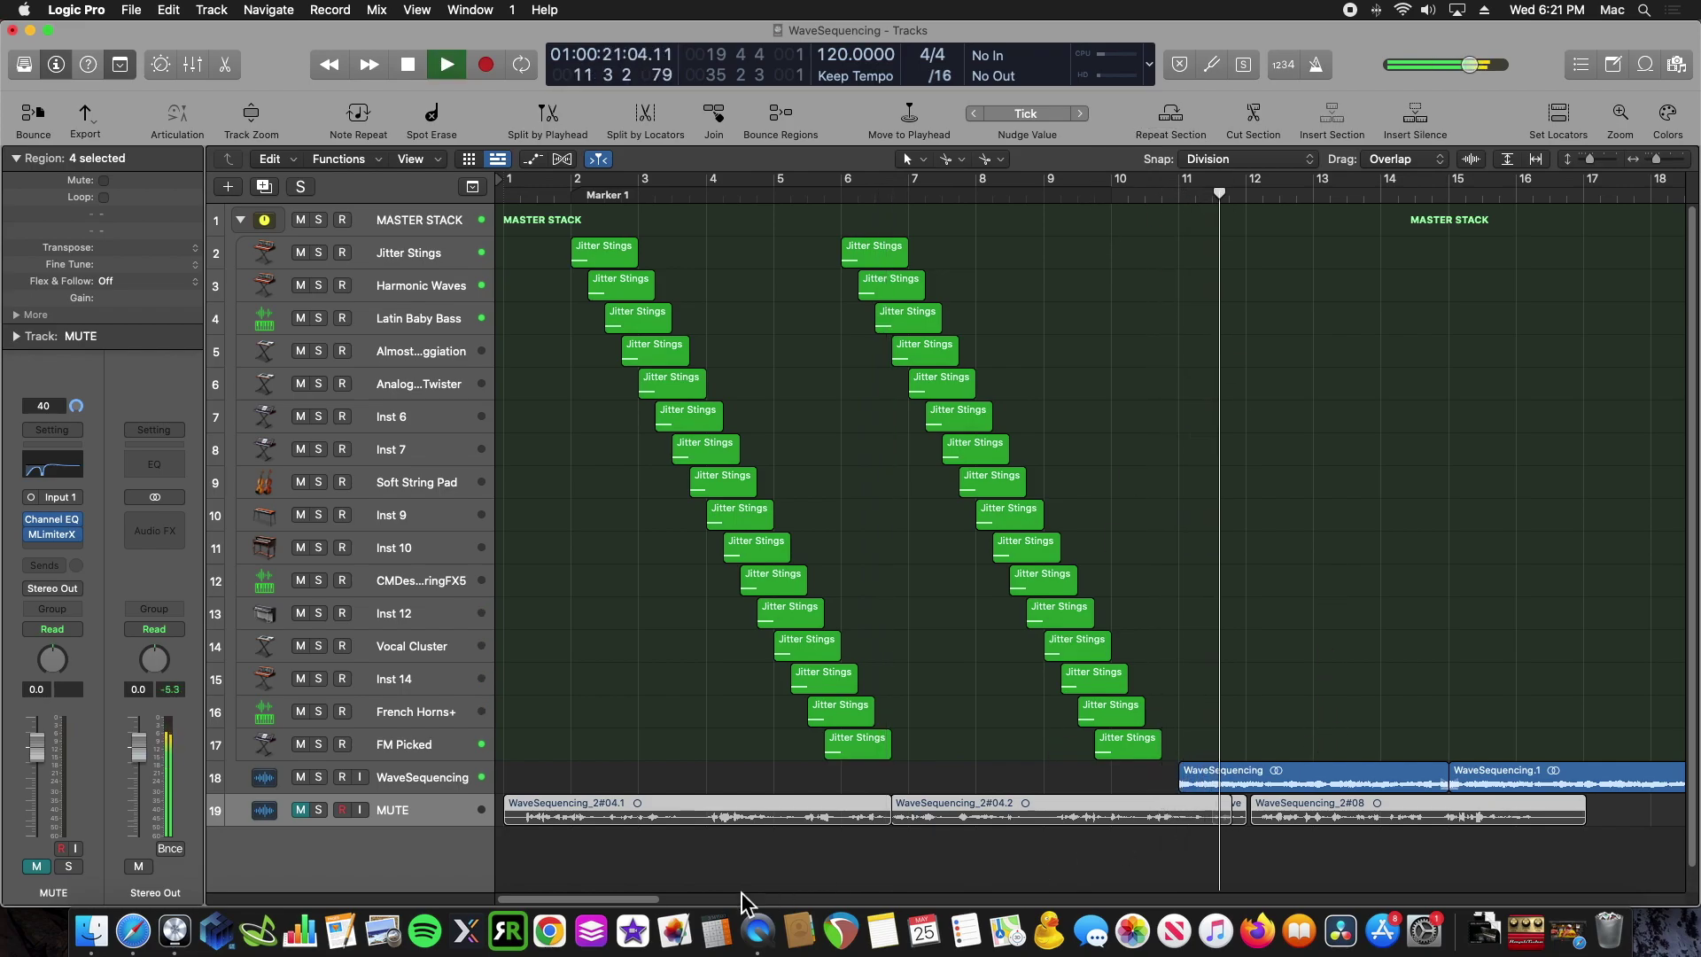
pyautogui.moveTo(642, 892); pyautogui.dragTo(691, 893)
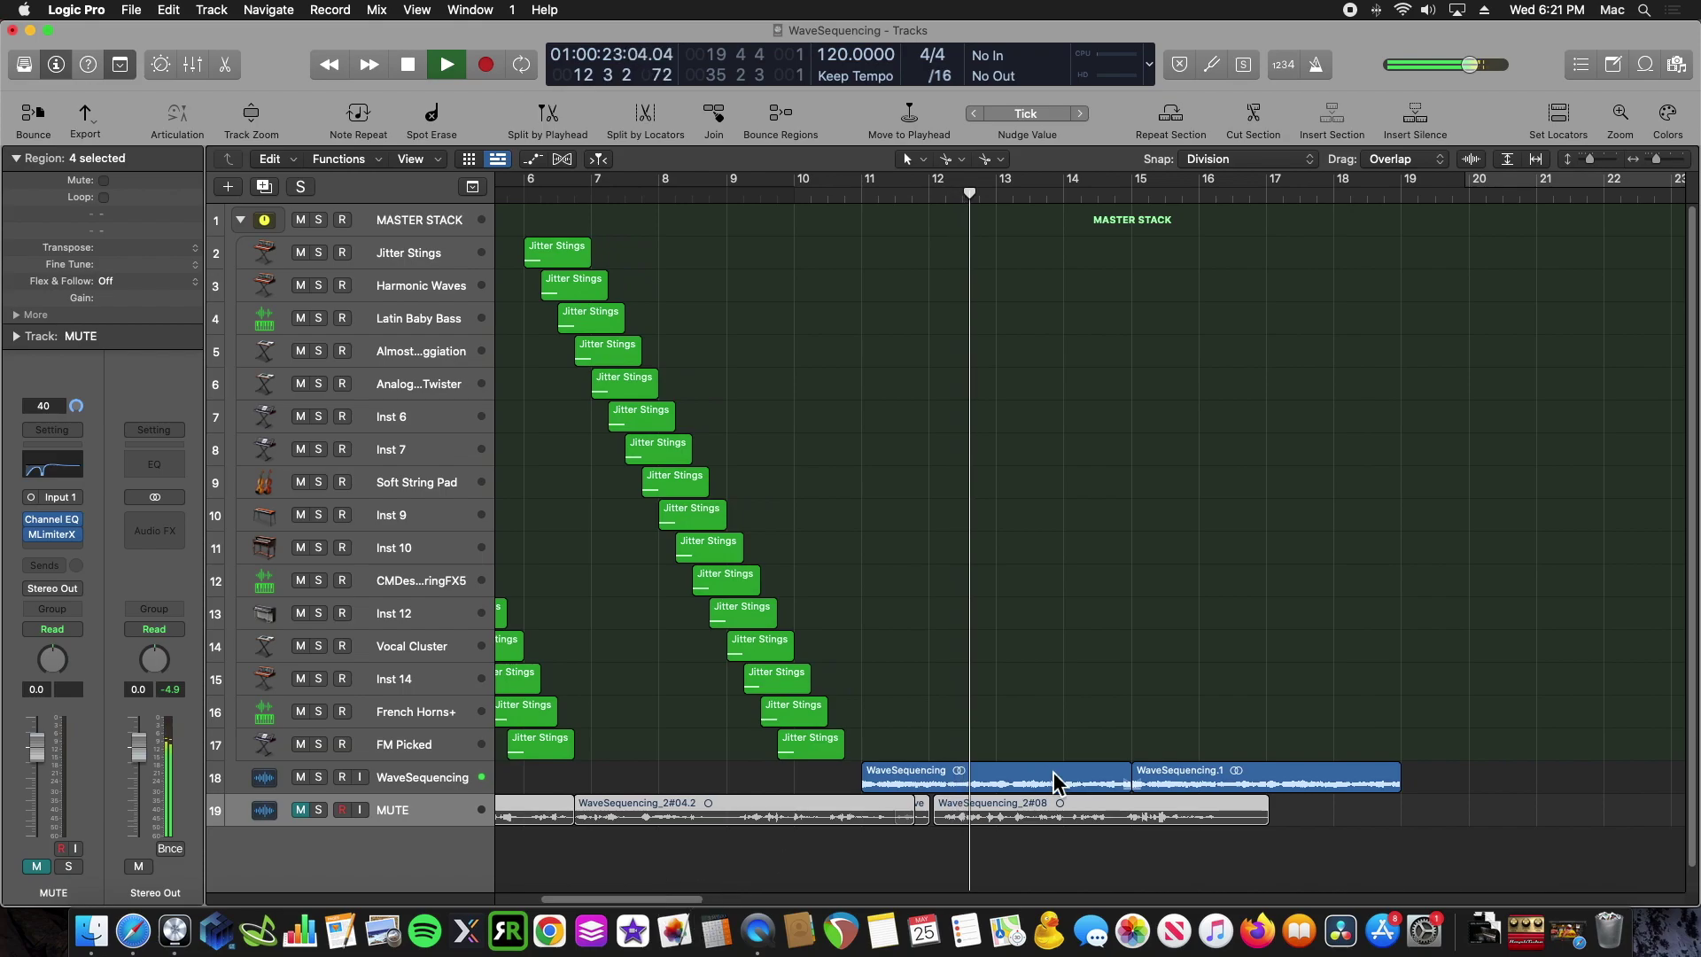